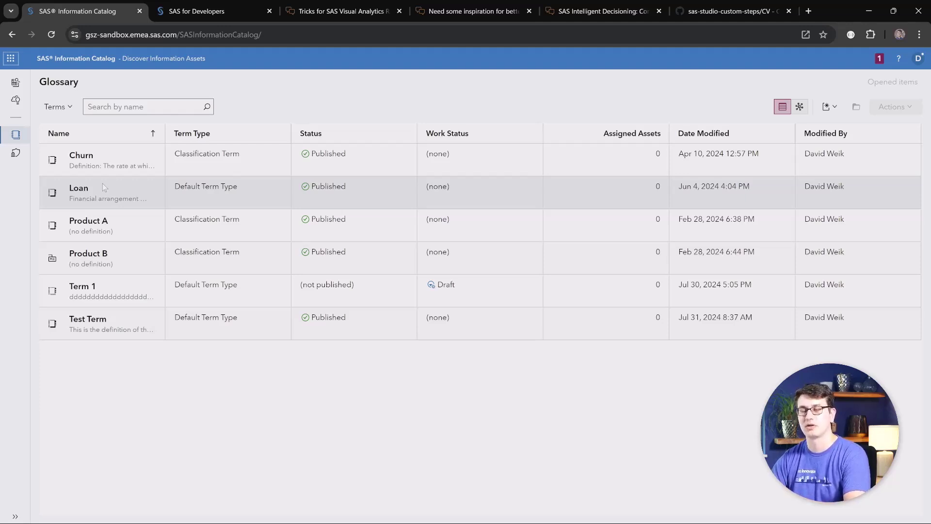
# Switch to the SAS for Developers site and open the Glossary API from the REST API listing
pyautogui.hotkey('ctrl', 'Tab')
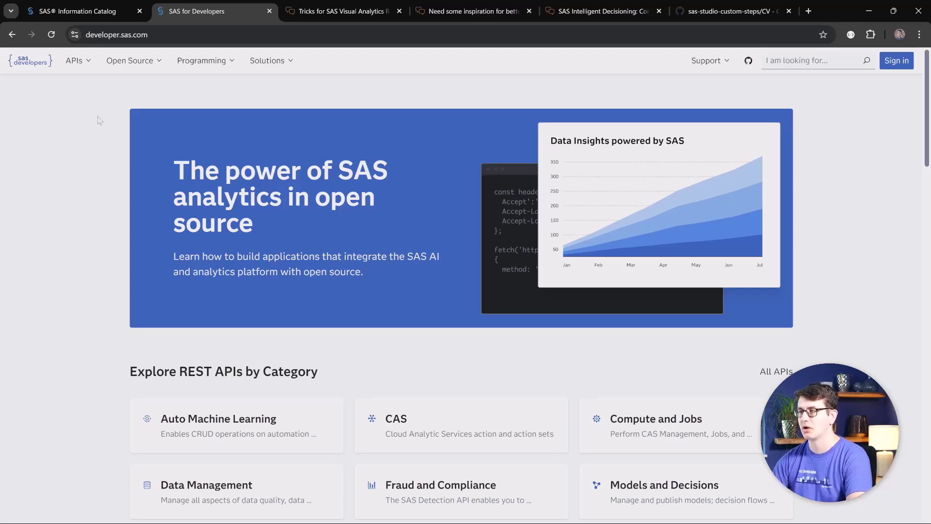
pyautogui.click(75, 66)
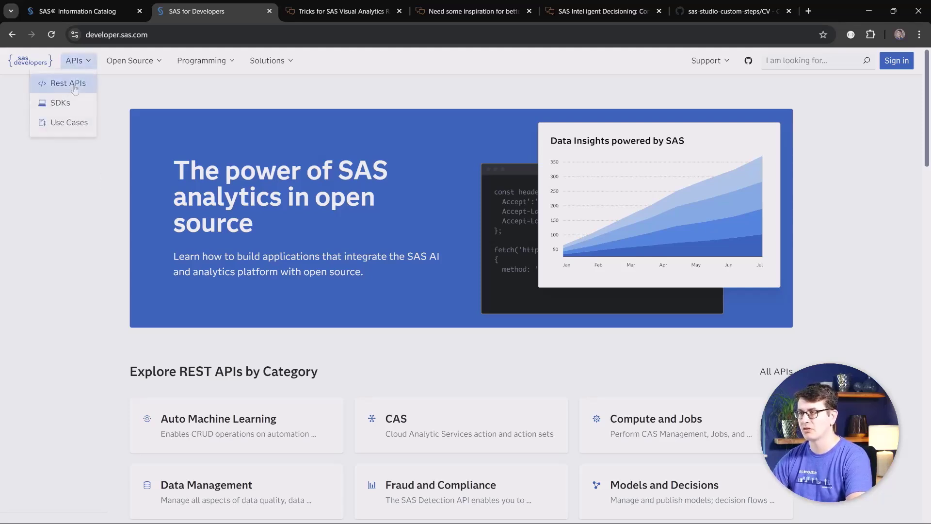
pyautogui.click(77, 81)
pyautogui.scroll(-8, 228, 185)
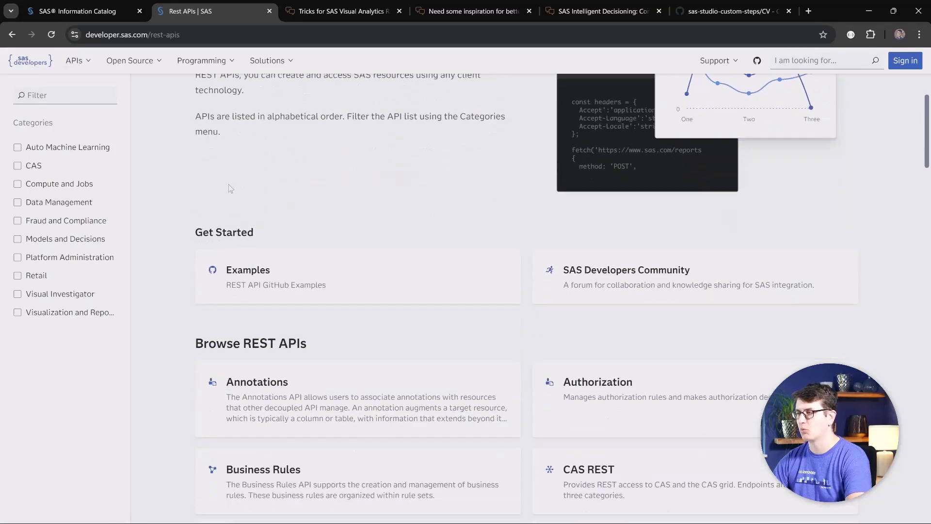
pyautogui.scroll(-10, 229, 185)
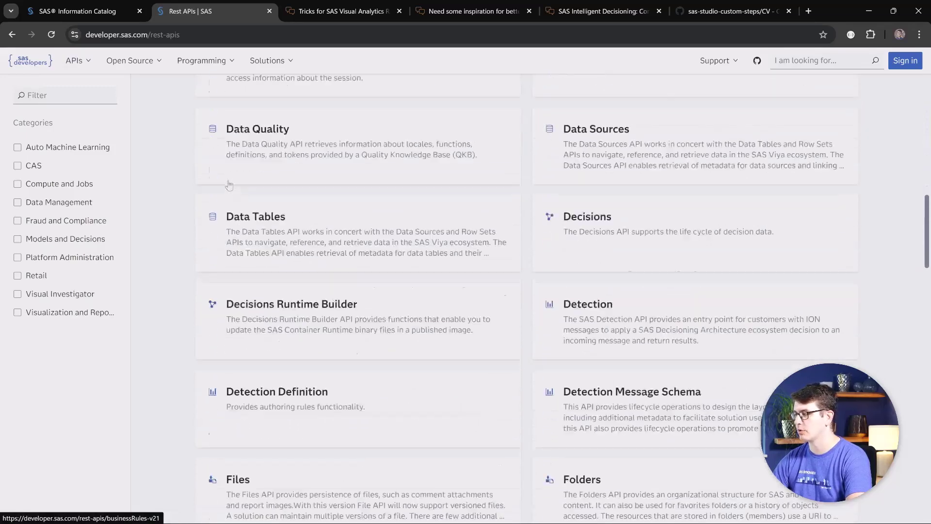
pyautogui.scroll(-1, 229, 185)
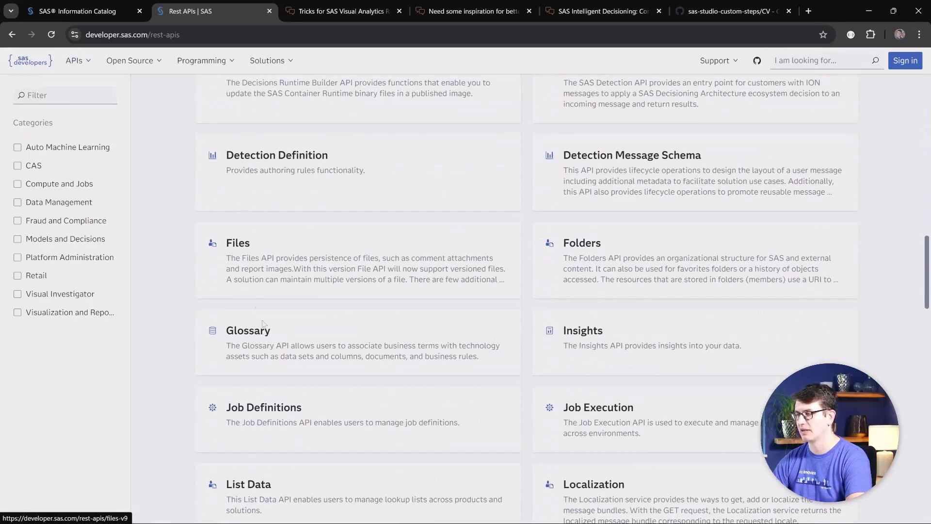
pyautogui.click(267, 352)
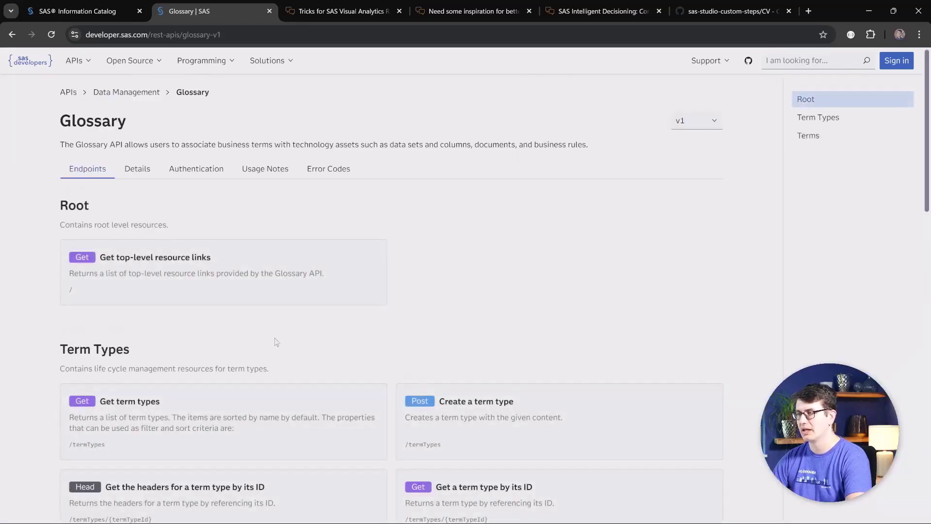
# Open the Glossary API's Get terms endpoint and review its request sample and the available sample languages
pyautogui.scroll(-2, 276, 342)
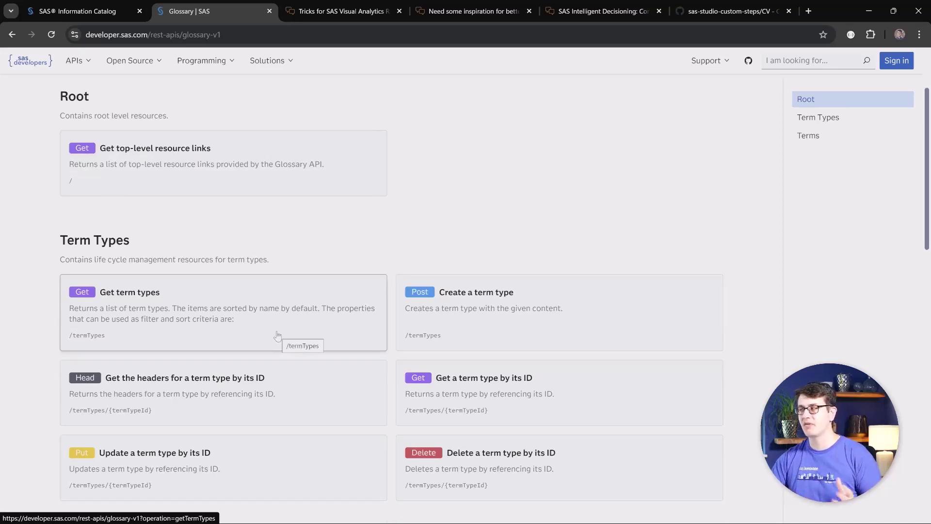
pyautogui.scroll(-7, 277, 336)
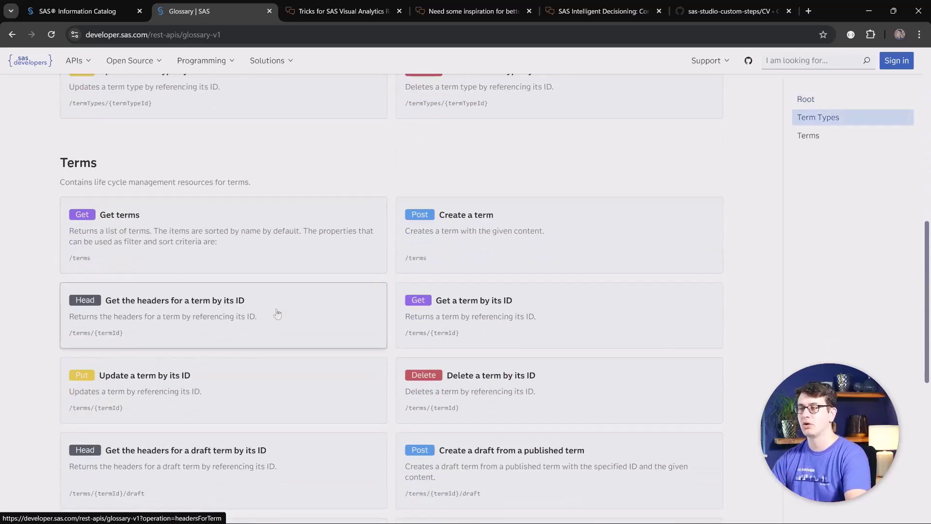
pyautogui.click(256, 243)
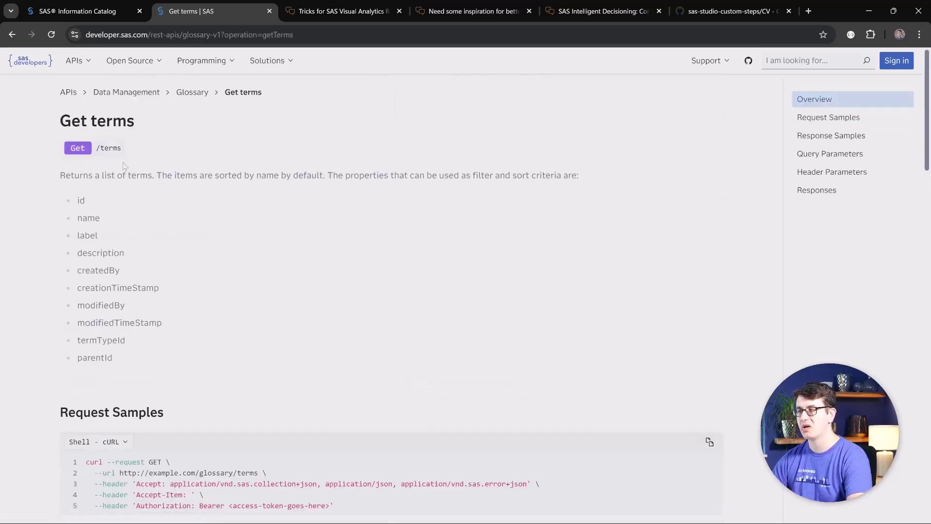
pyautogui.scroll(-1, 146, 174)
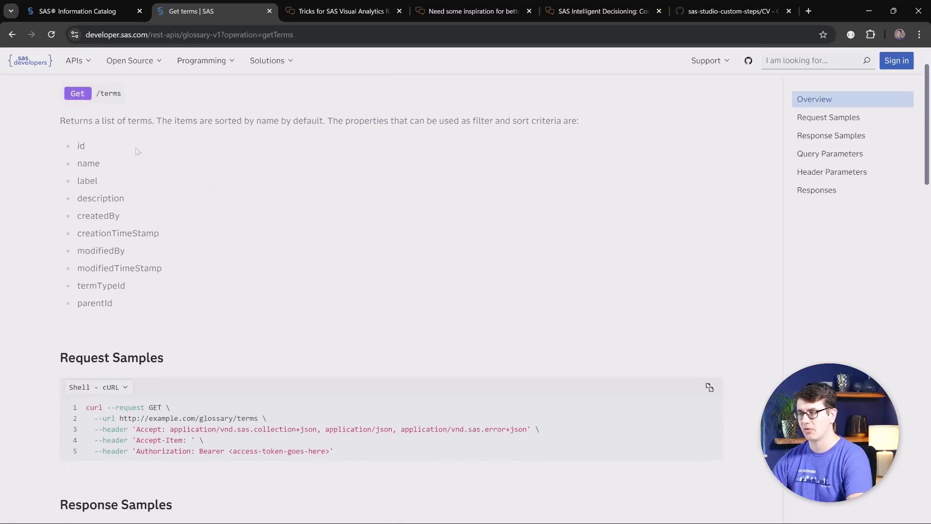
pyautogui.scroll(-2, 225, 270)
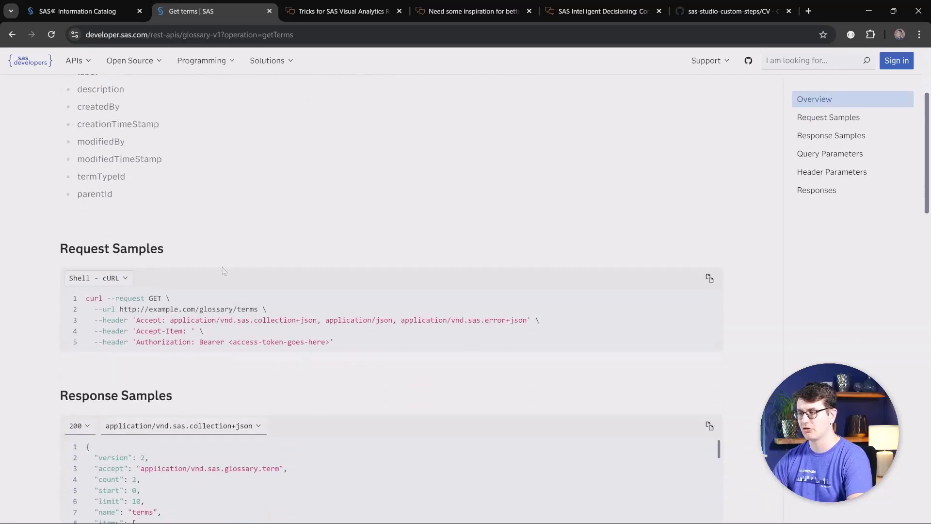
pyautogui.click(128, 282)
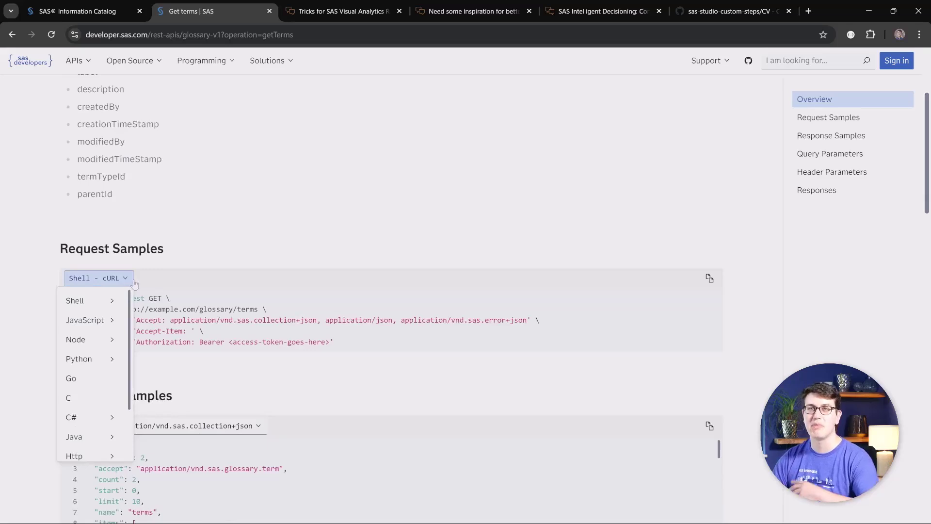
pyautogui.click(284, 246)
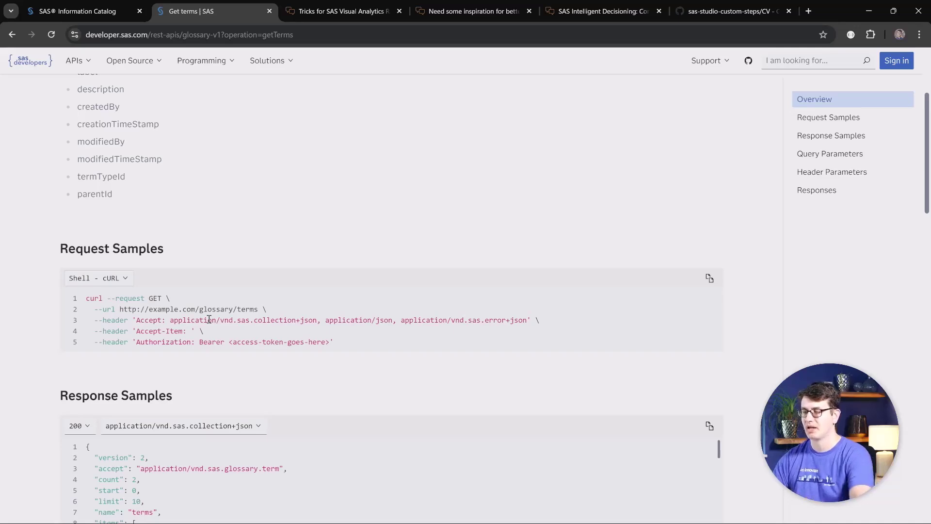
# Return to SAS Information Catalog, go to Build Decisions, and view the objects available for the decision flow
pyautogui.click(86, 8)
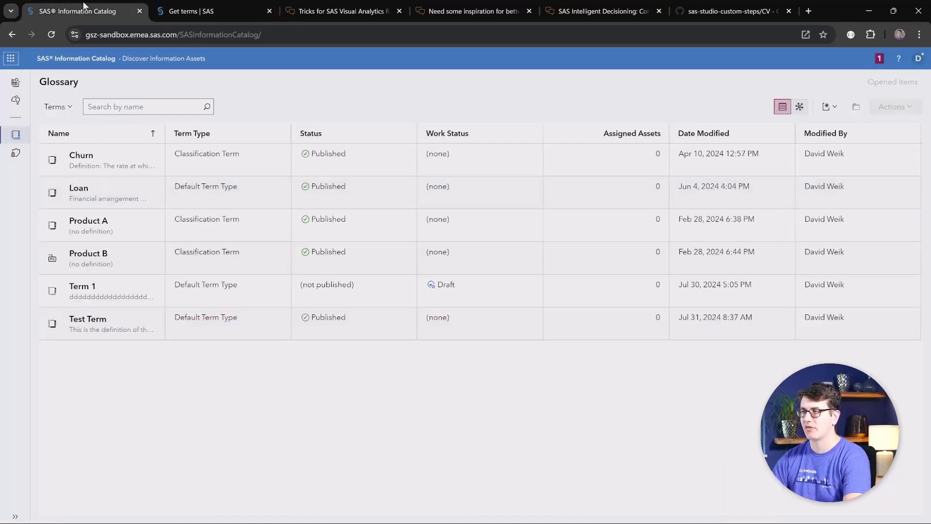
pyautogui.click(10, 58)
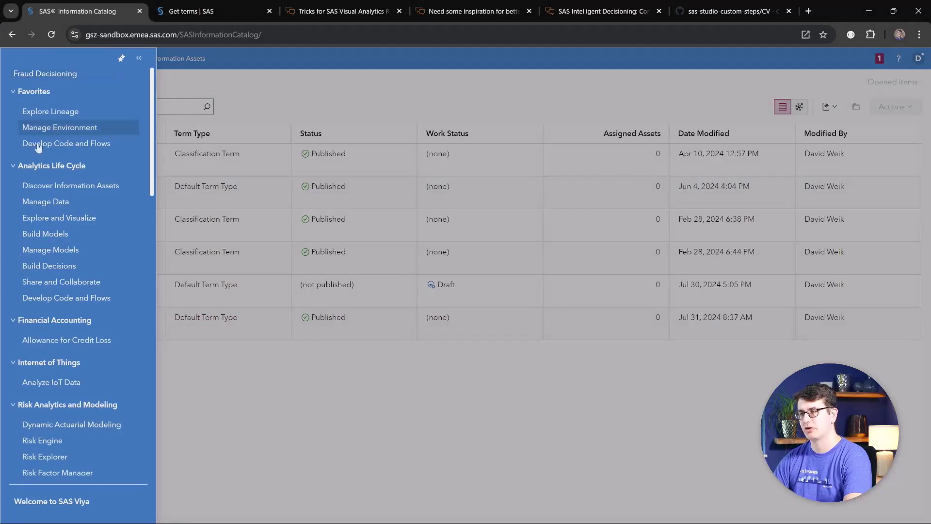
pyautogui.click(60, 270)
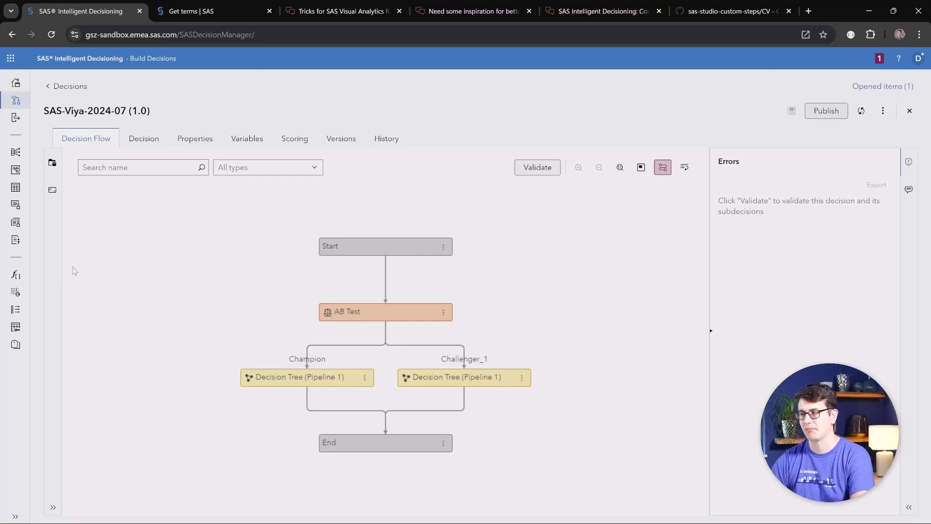
pyautogui.click(53, 189)
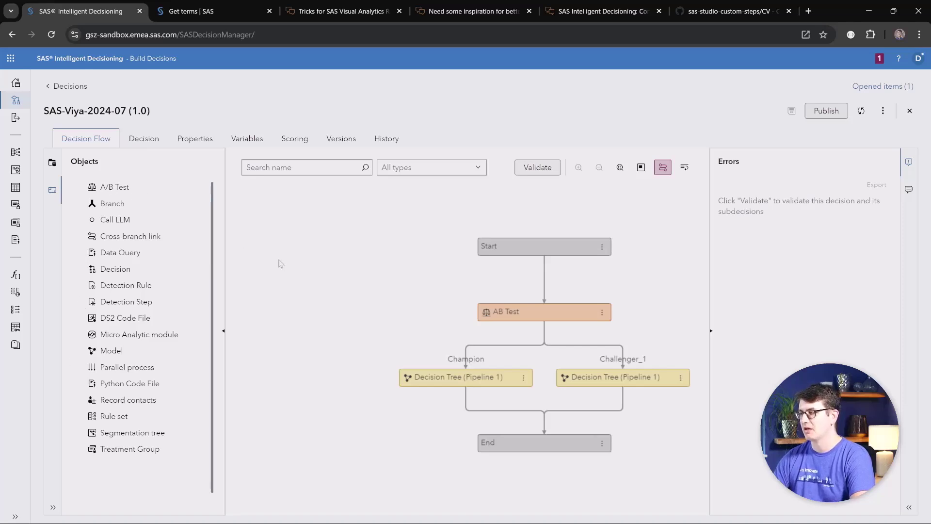
pyautogui.click(51, 191)
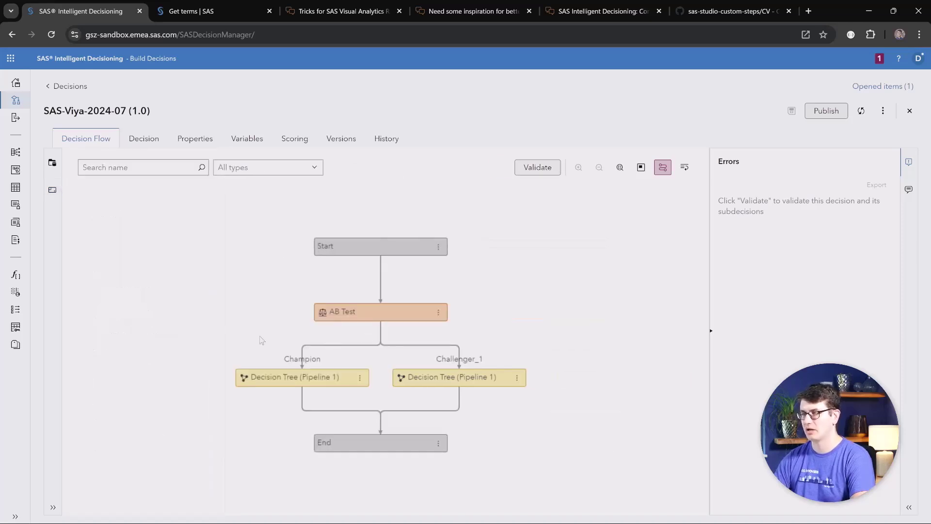
# Enable the path key for the AB Test node in the decision flow
pyautogui.click(369, 315)
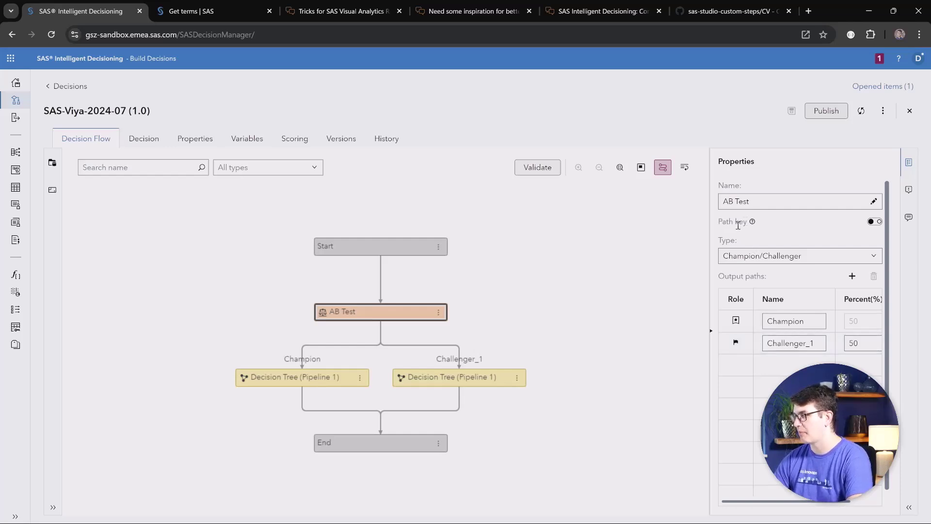
pyautogui.click(875, 222)
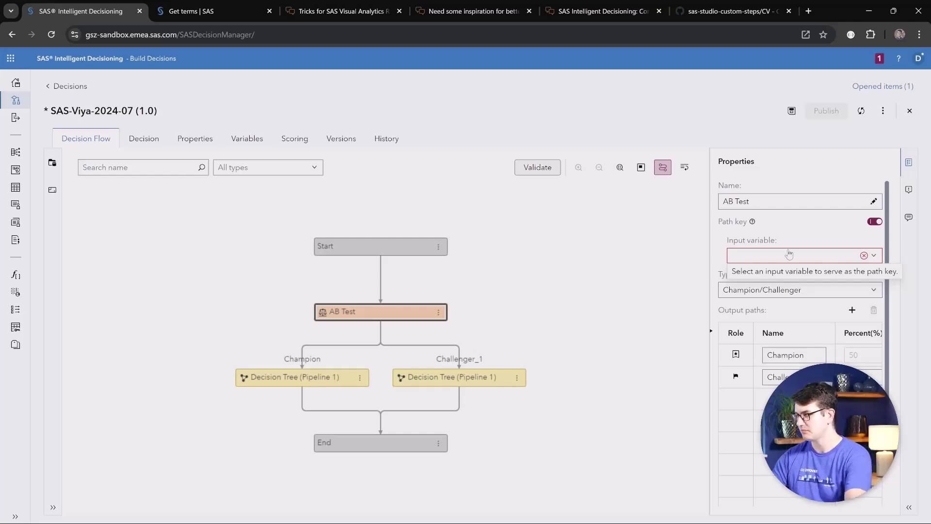
# Go to Develop Code and Flows and look over the New-Steps flow and the list of SAS steps
pyautogui.click(6, 61)
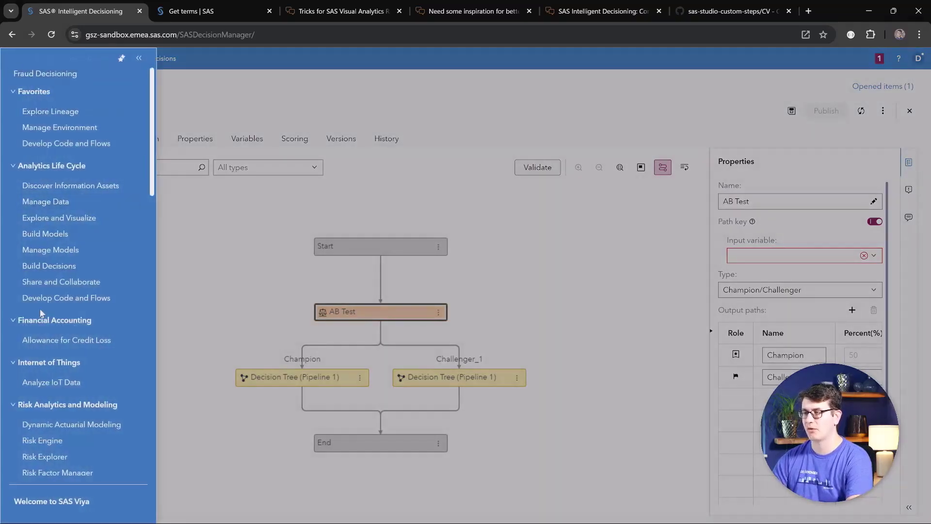
pyautogui.click(43, 299)
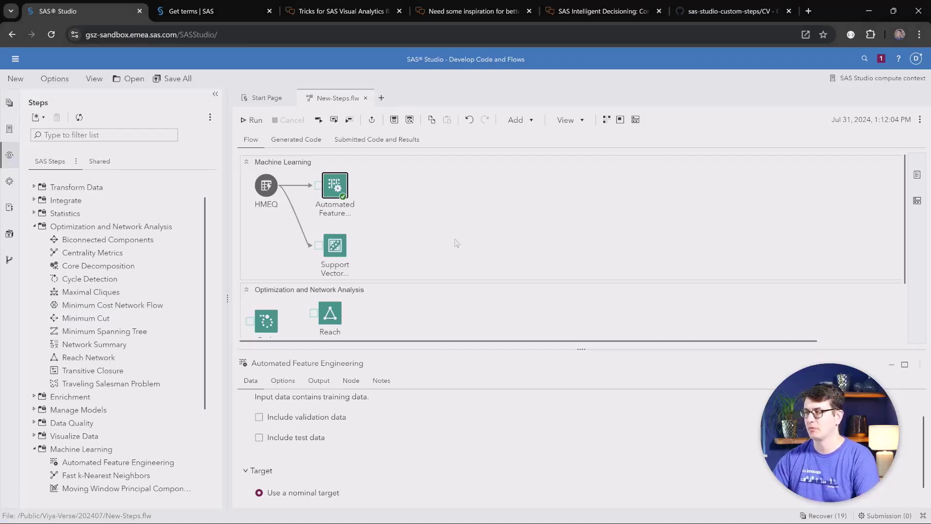
pyautogui.scroll(-1, 455, 246)
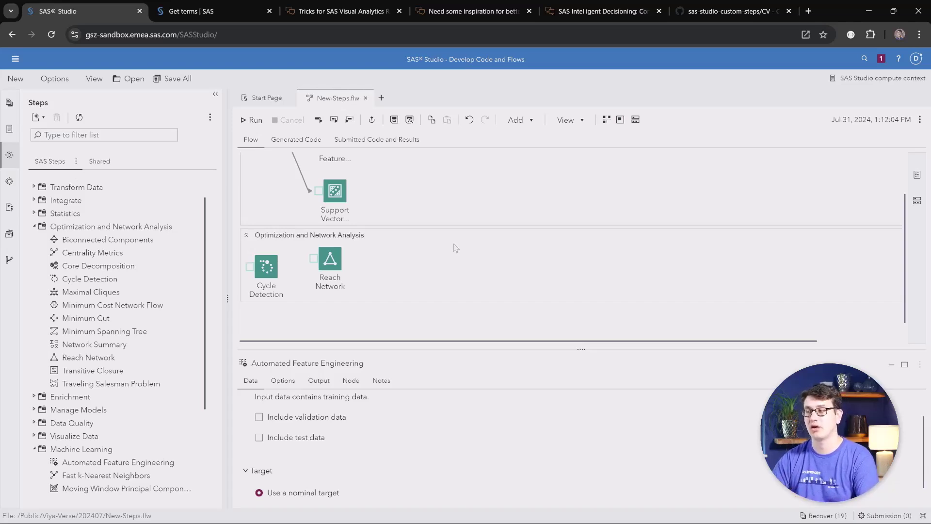
pyautogui.scroll(1, 455, 247)
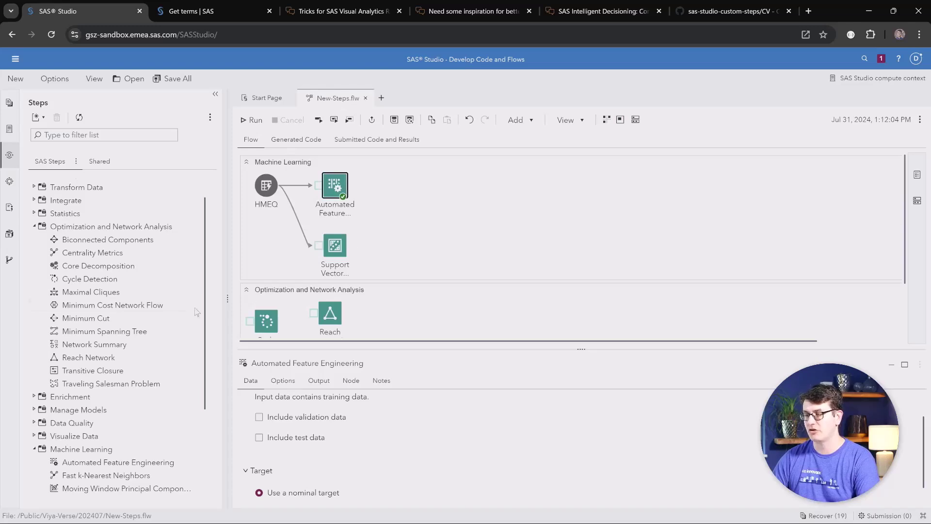
pyautogui.scroll(-1, 199, 306)
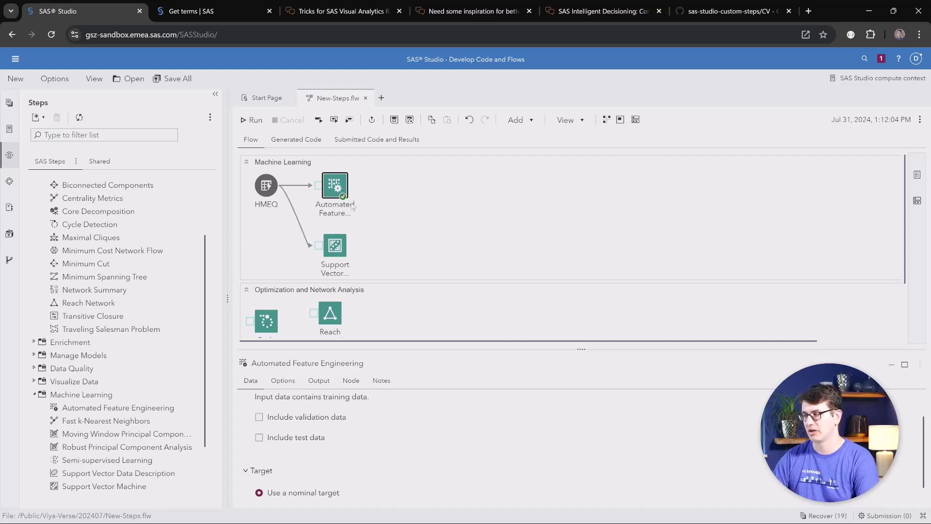
# Maximize the Automated Feature Engineering step's settings and review its partition, target and input variable data settings
pyautogui.click(905, 365)
pyautogui.scroll(-1, 674, 347)
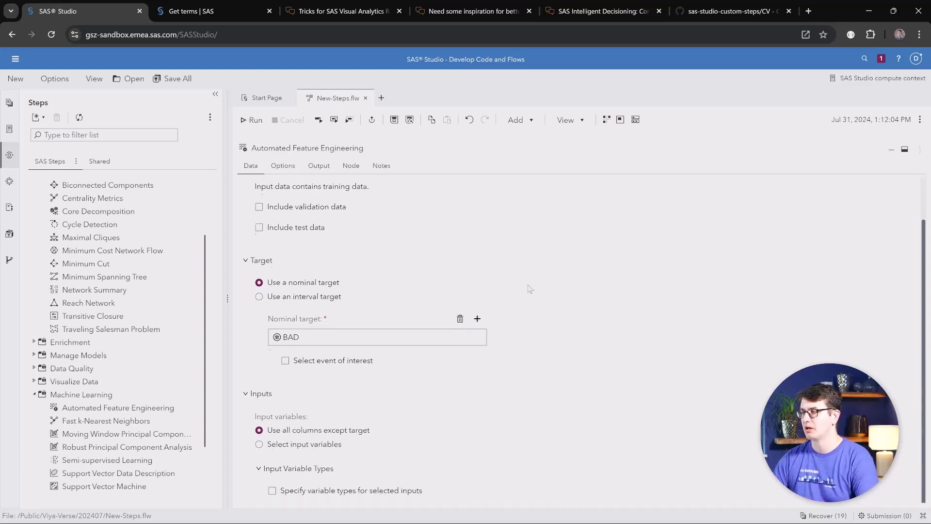
pyautogui.scroll(1, 530, 289)
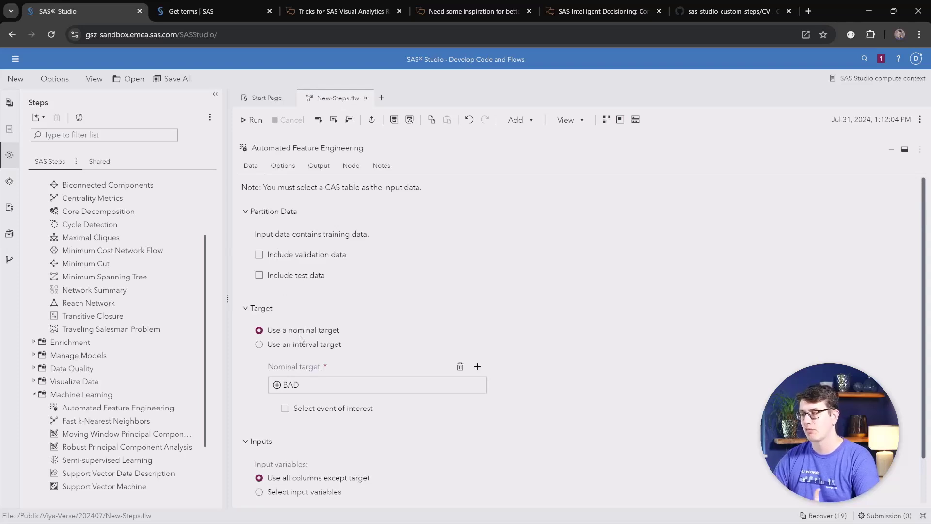
pyautogui.scroll(-2, 304, 335)
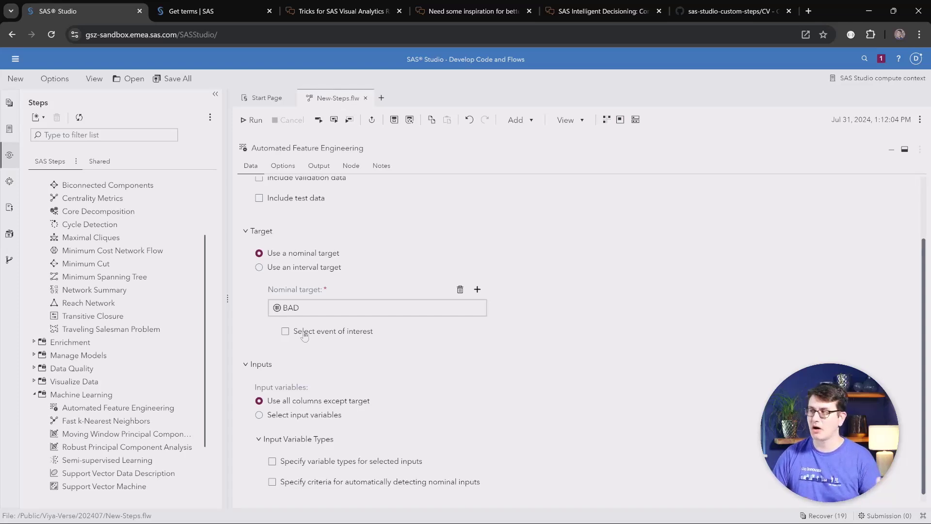
# Review the Automated Feature Engineering step's threshold and transformation options and its output table settings
pyautogui.click(284, 167)
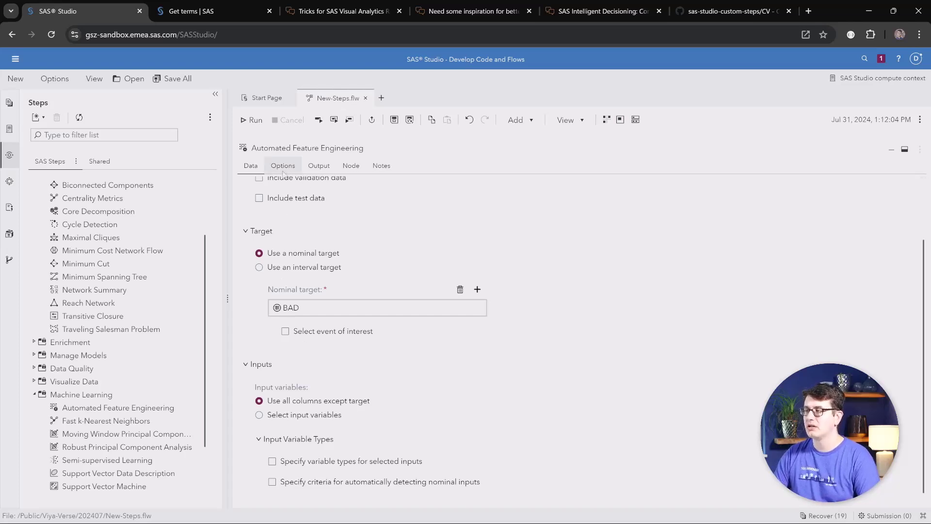
pyautogui.scroll(-1, 513, 302)
pyautogui.scroll(-3, 513, 303)
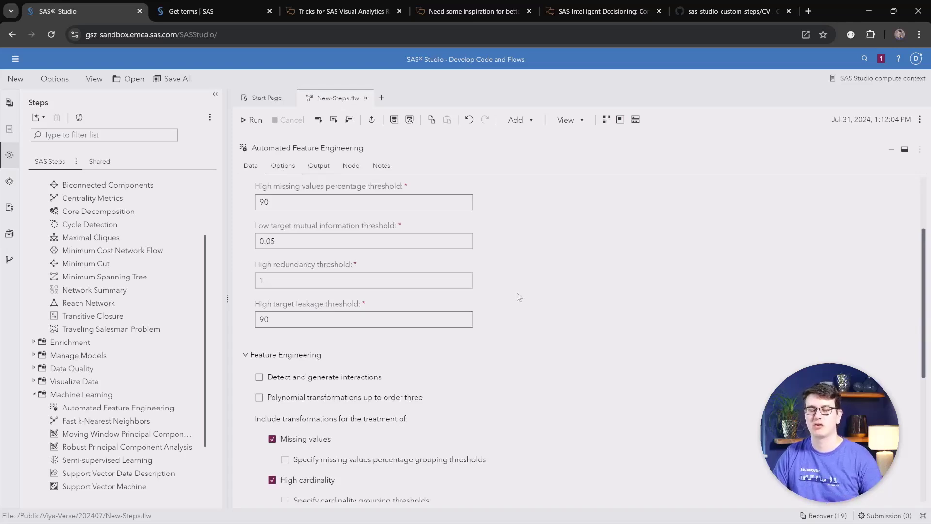
pyautogui.scroll(-3, 516, 298)
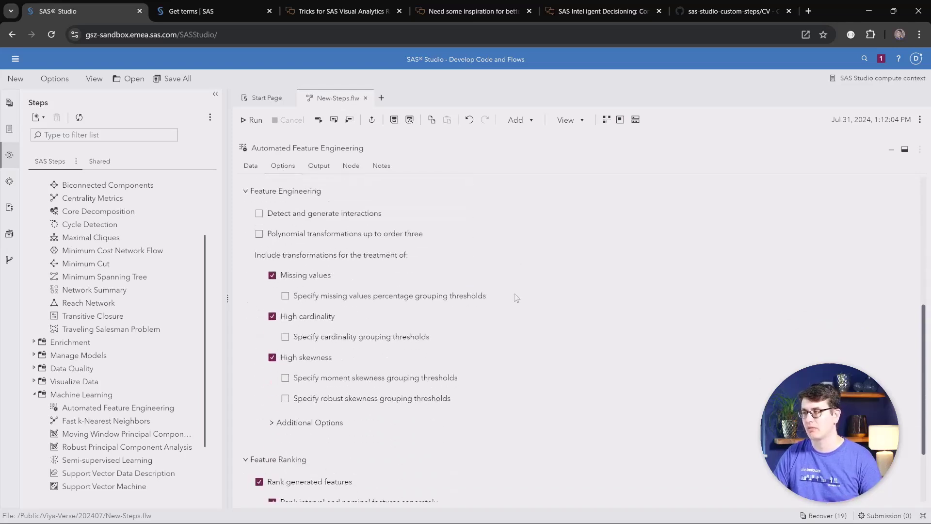
pyautogui.click(322, 171)
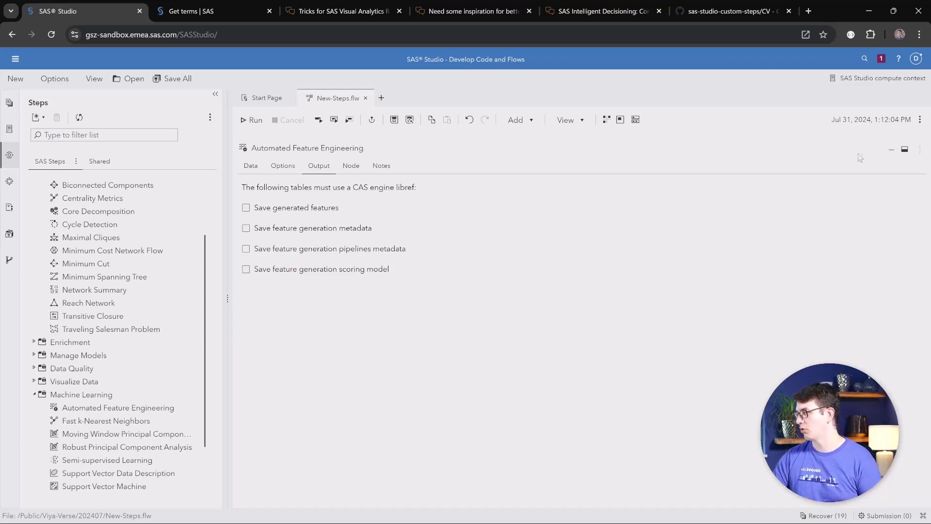
# Restore the flow canvas and show the results of the submitted New-Steps flow
pyautogui.click(904, 149)
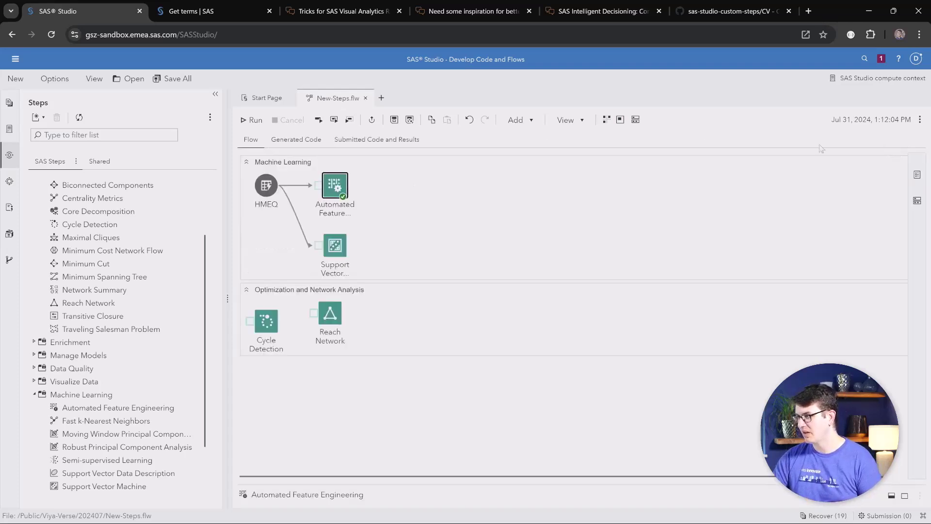
pyautogui.click(364, 141)
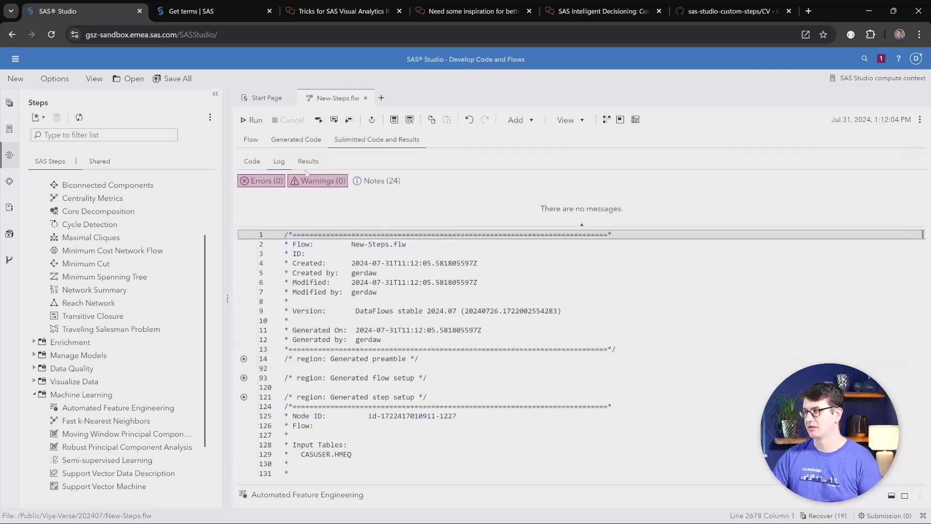
pyautogui.click(307, 164)
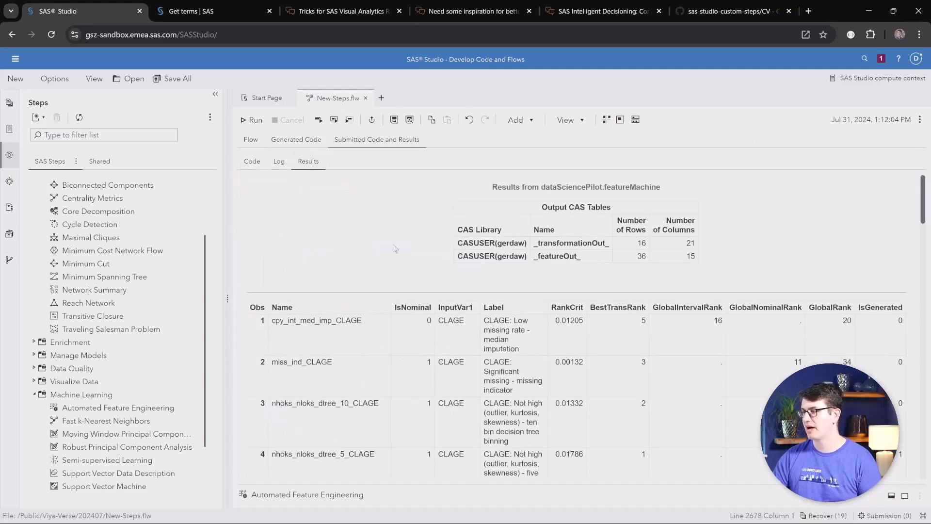
# Examine the feature machine results, including the output CAS tables and the ranked features generated for the CLAGE variable
pyautogui.scroll(-1, 396, 244)
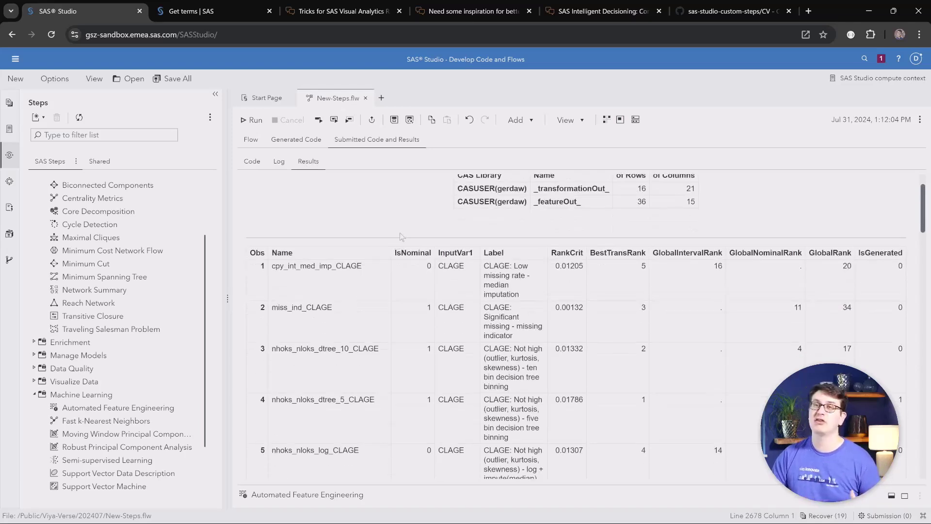
pyautogui.scroll(-1, 398, 235)
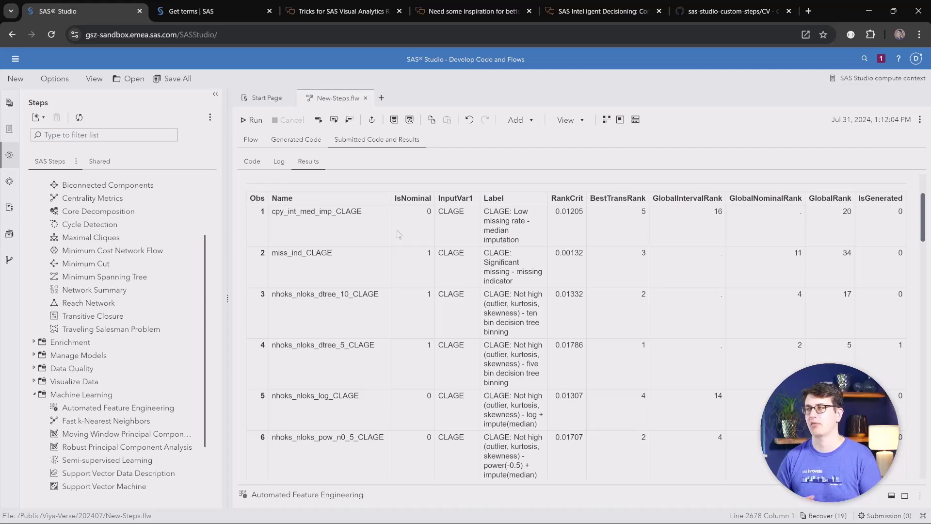
# Go through the open SAS Communities articles on chart best practices, Visual Text Analytics concept matches and Intelligent Decisioning common rule sets
pyautogui.click(320, 12)
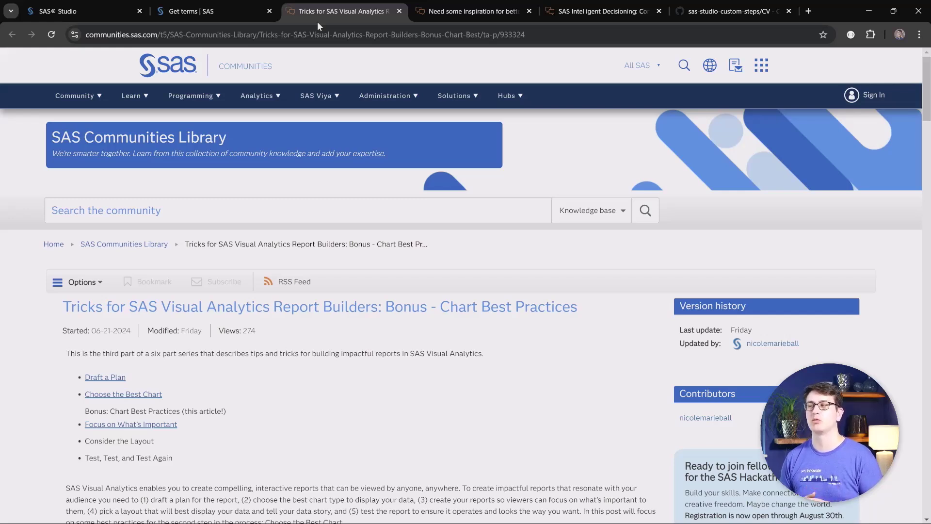
pyautogui.hotkey('ctrl', 'Tab')
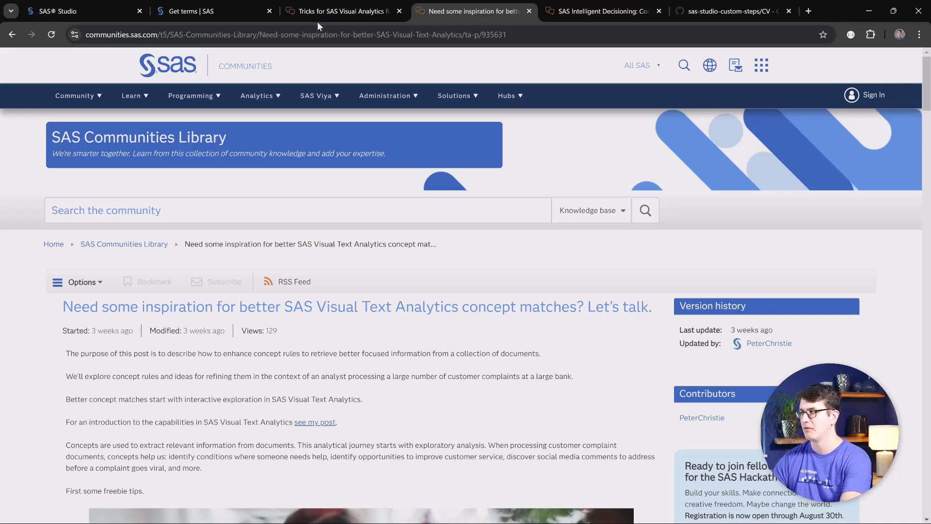
pyautogui.hotkey('ctrl', 'Tab')
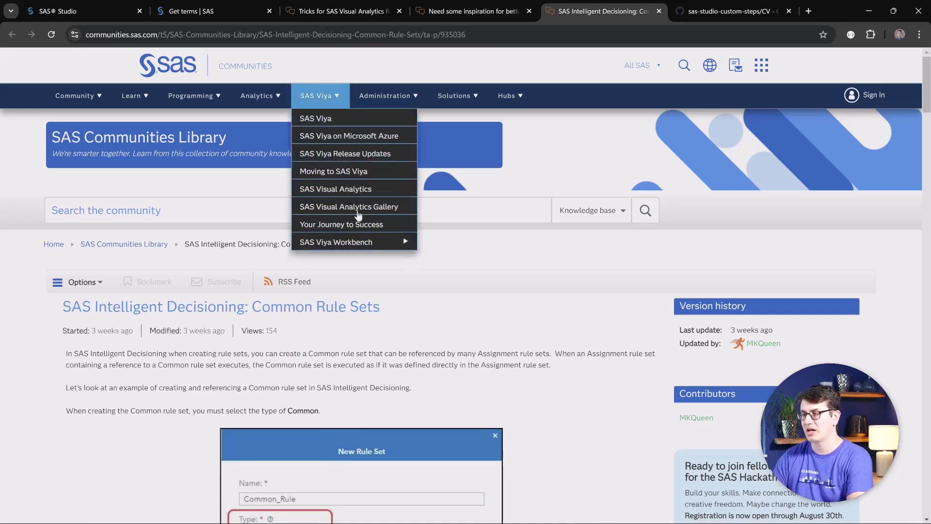
pyautogui.scroll(-1, 436, 319)
pyautogui.scroll(-1, 435, 316)
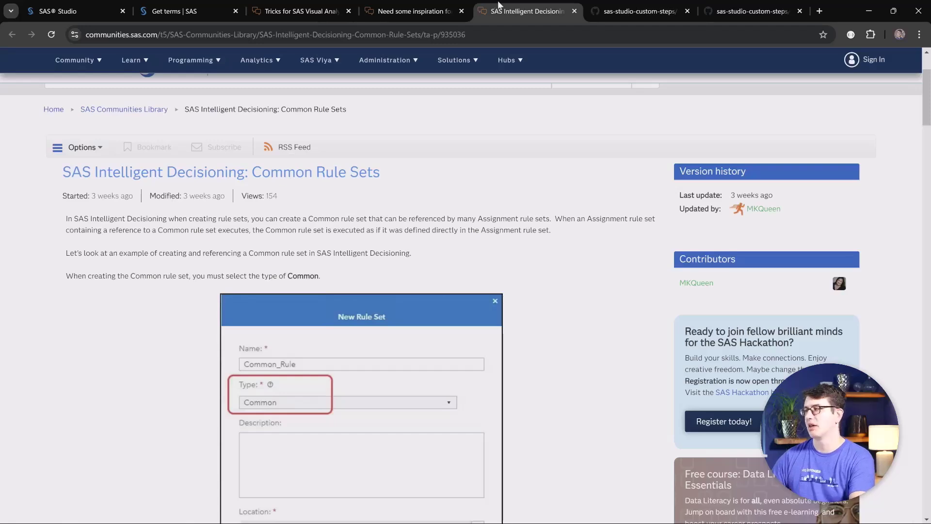
# View the GitHub README pages of the CV - Create Object Detection Table and Zip data custom steps
pyautogui.click(626, 16)
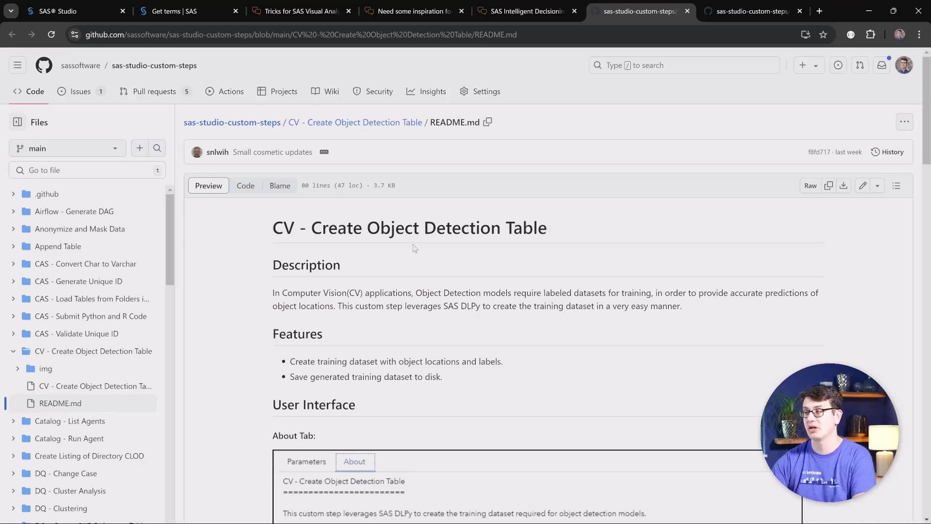
pyautogui.hotkey('ctrl', 'Tab')
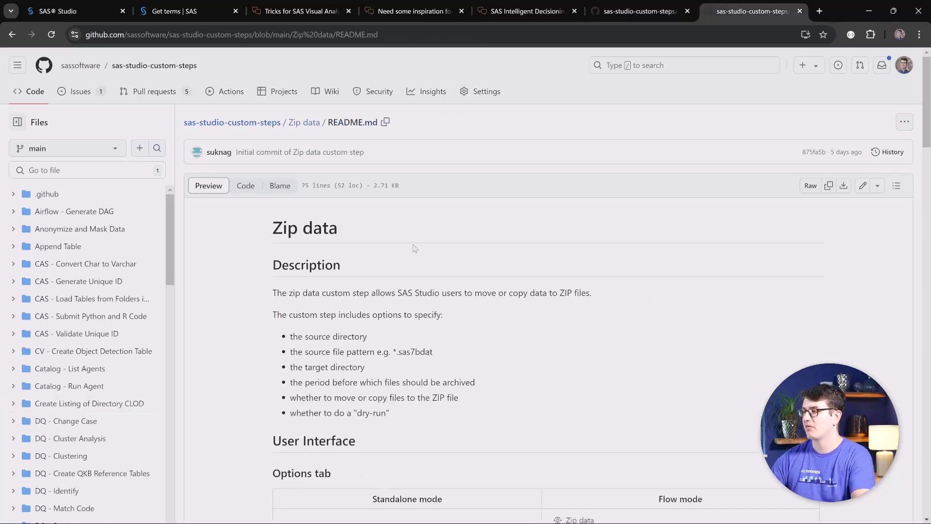